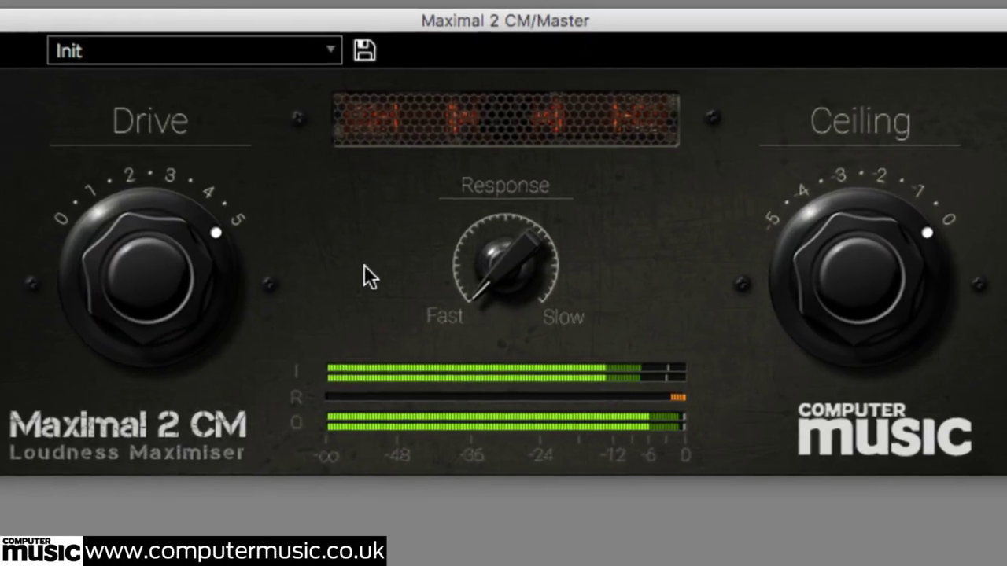
Drop Drive from 5 to about 3 and set Response to its middle position
{"action": "left_click_drag", "start_coordinate": [154, 291], "coordinate": [167, 395]}
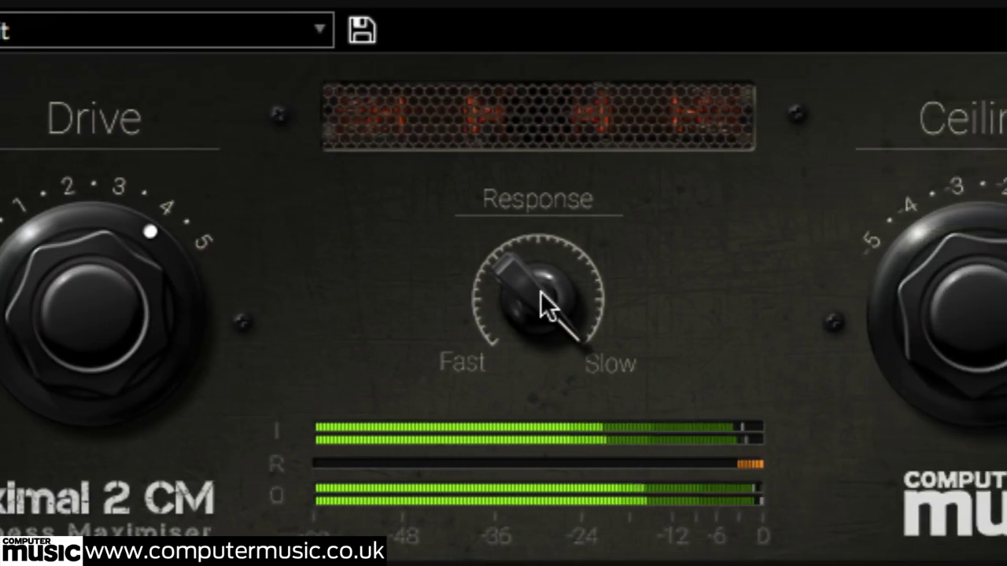
{"action": "left_click_drag", "start_coordinate": [578, 306], "coordinate": [580, 325]}
{"action": "left_click_drag", "start_coordinate": [508, 325], "coordinate": [476, 565]}
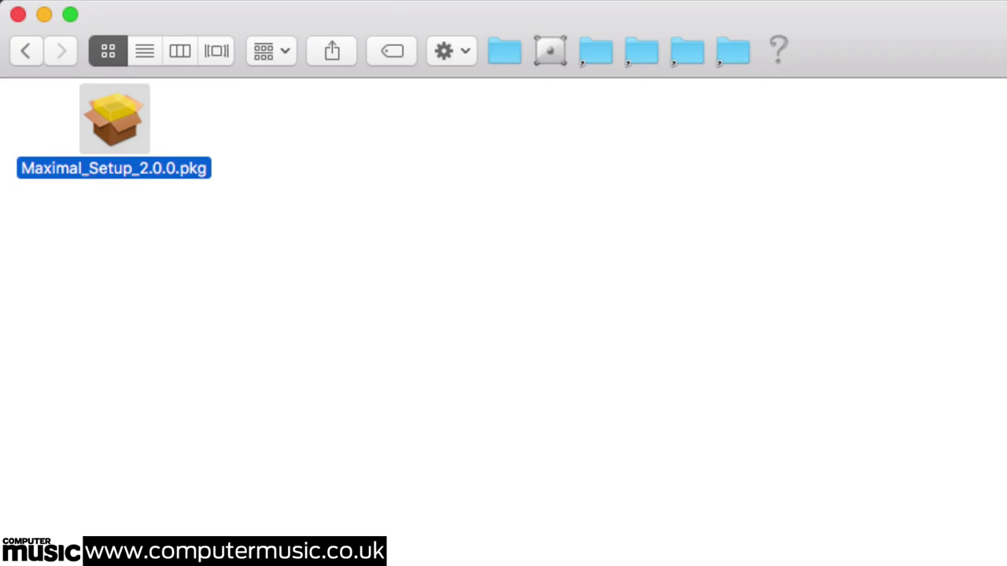
Select Maximal_Setup_2.0.0.pkg and bring up its Open With choices, with Installer as default
{"action": "left_click", "coordinate": [286, 283]}
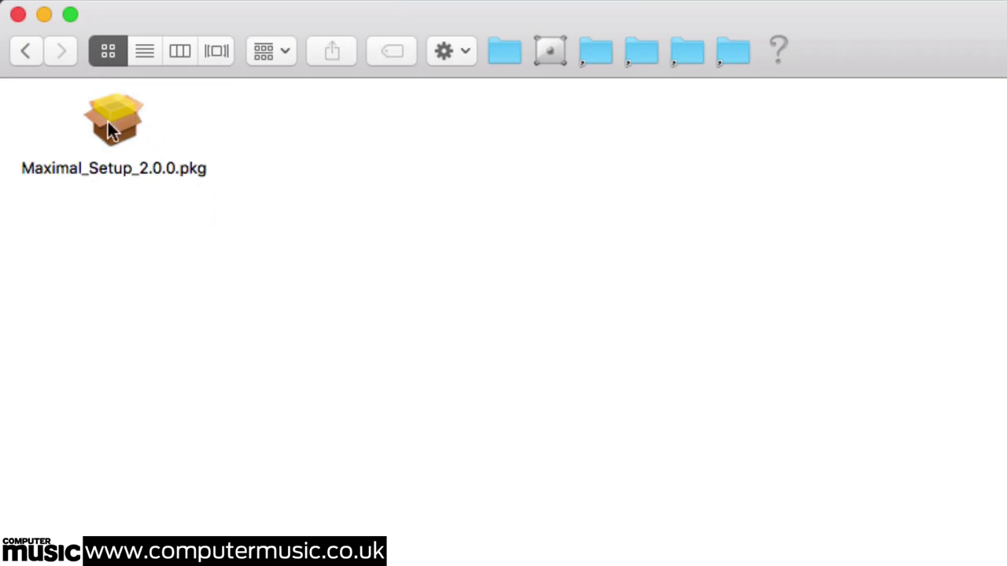
{"action": "left_click", "coordinate": [107, 123]}
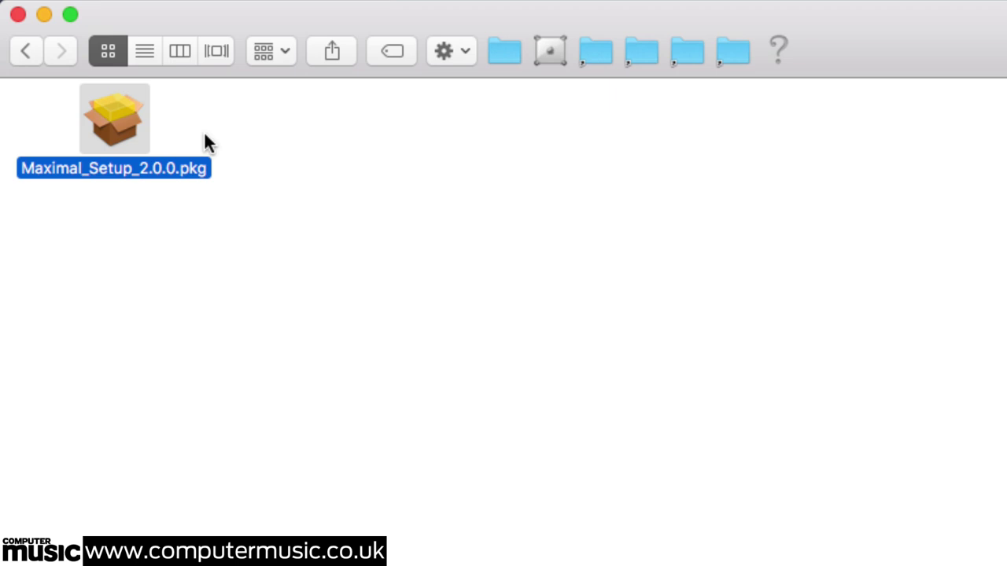
{"action": "right_click", "coordinate": [105, 132]}
Open the package in Installer, agree to the licence, and proceed with the VST and AU packages
{"action": "mouse_move", "coordinate": [131, 162]}
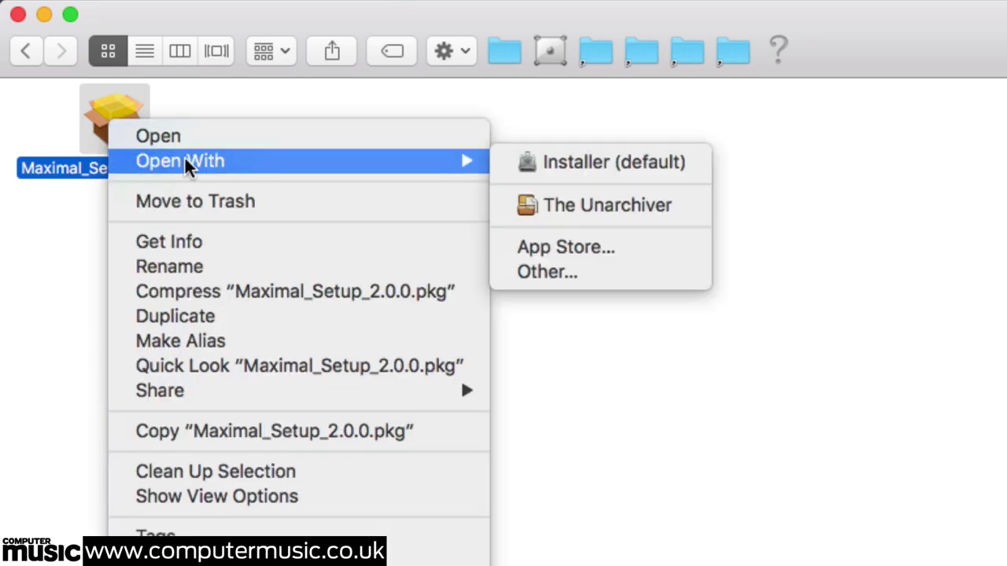
{"action": "left_click", "coordinate": [589, 176]}
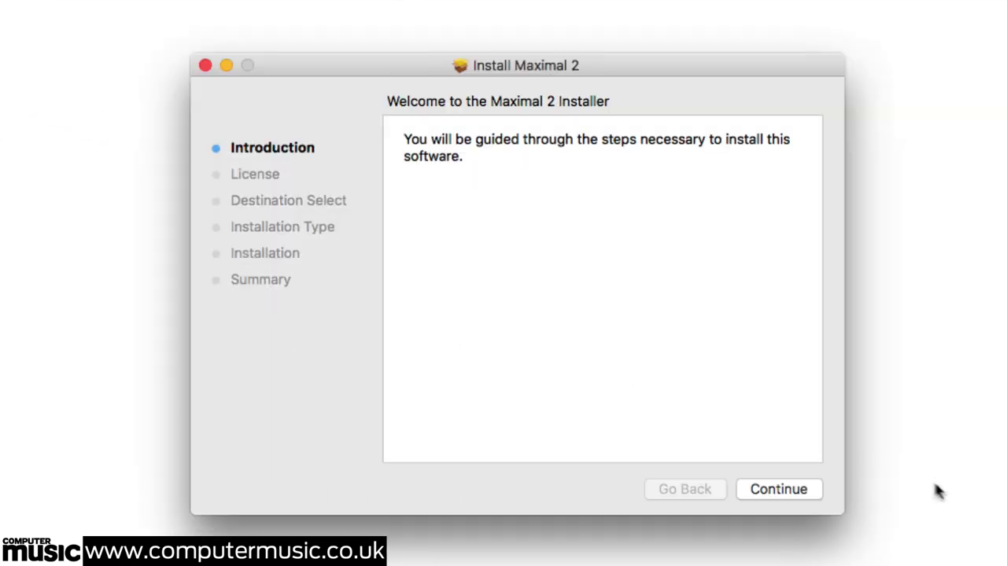
{"action": "left_click", "coordinate": [804, 495]}
{"action": "left_click", "coordinate": [800, 494]}
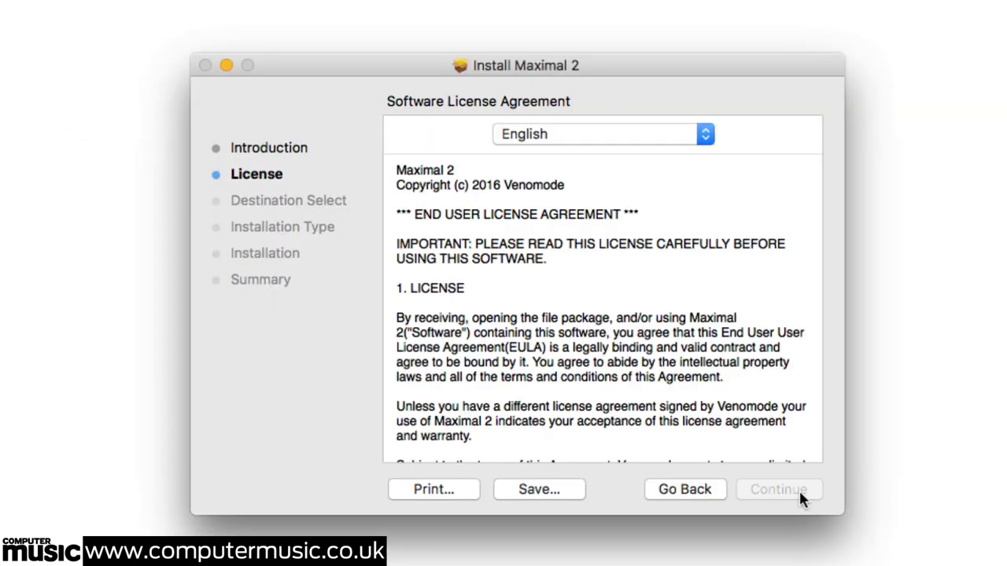
{"action": "left_click", "coordinate": [724, 239]}
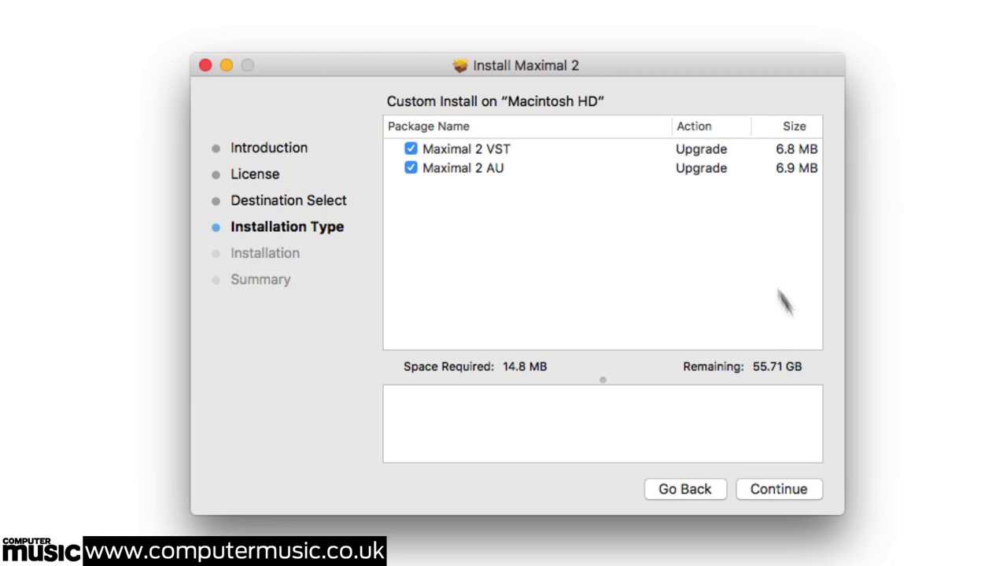
{"action": "left_click", "coordinate": [781, 489]}
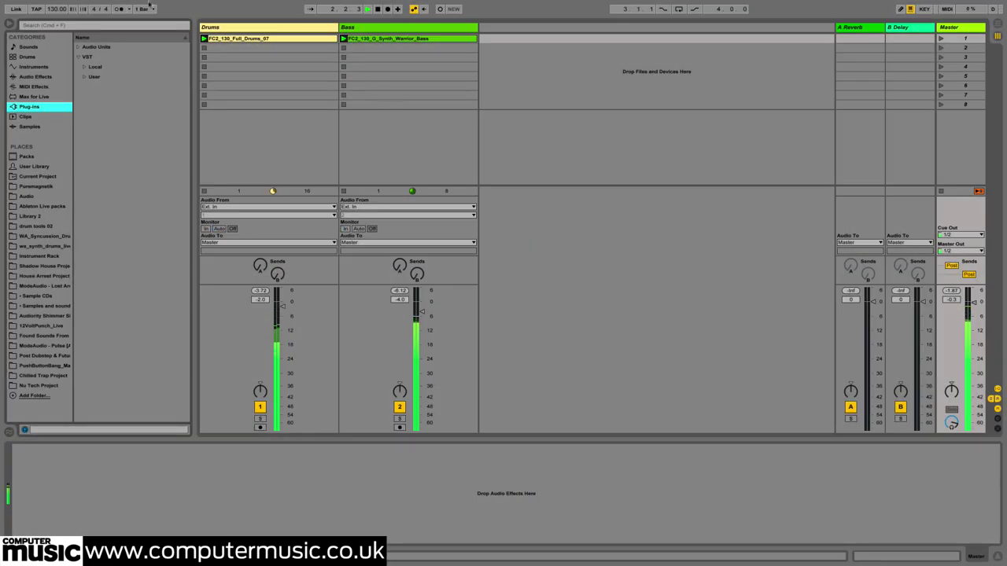
Search the browser for 'maximal 2 cm' and load the Maximal 2 CM VST onto Master
{"action": "left_click", "coordinate": [98, 26]}
{"action": "type", "text": "maxim"}
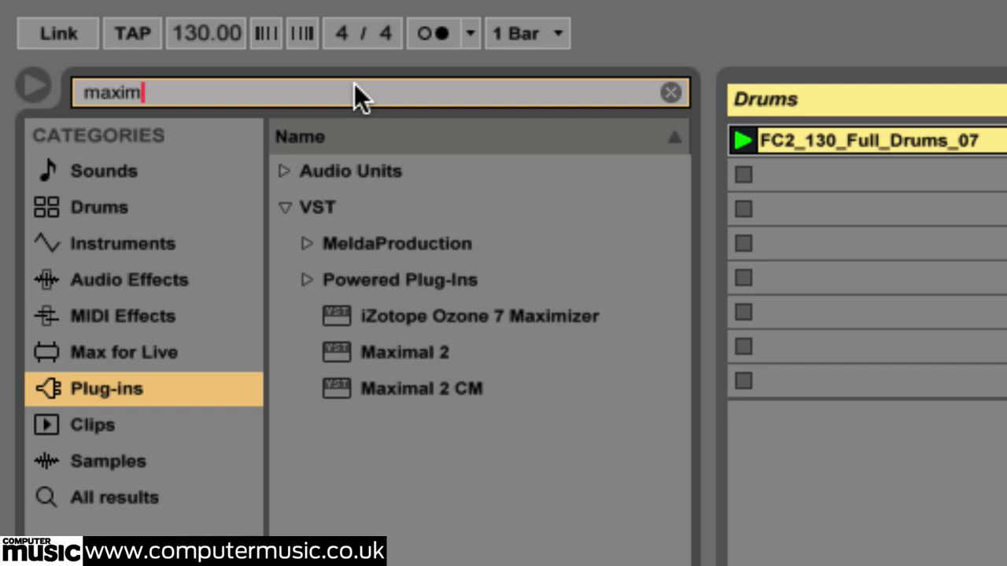
{"action": "type", "text": "al 2 cm"}
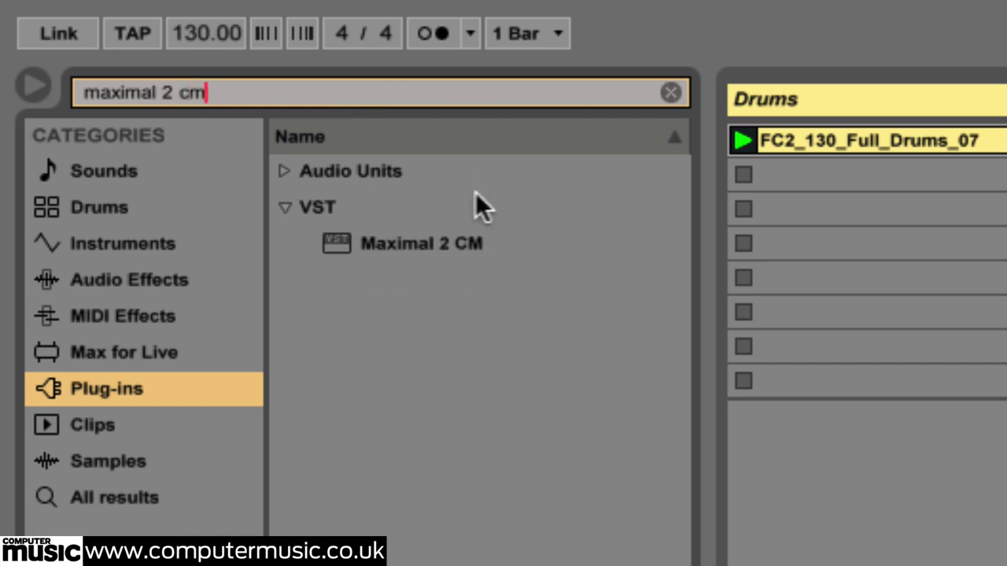
{"action": "double_click", "coordinate": [443, 245]}
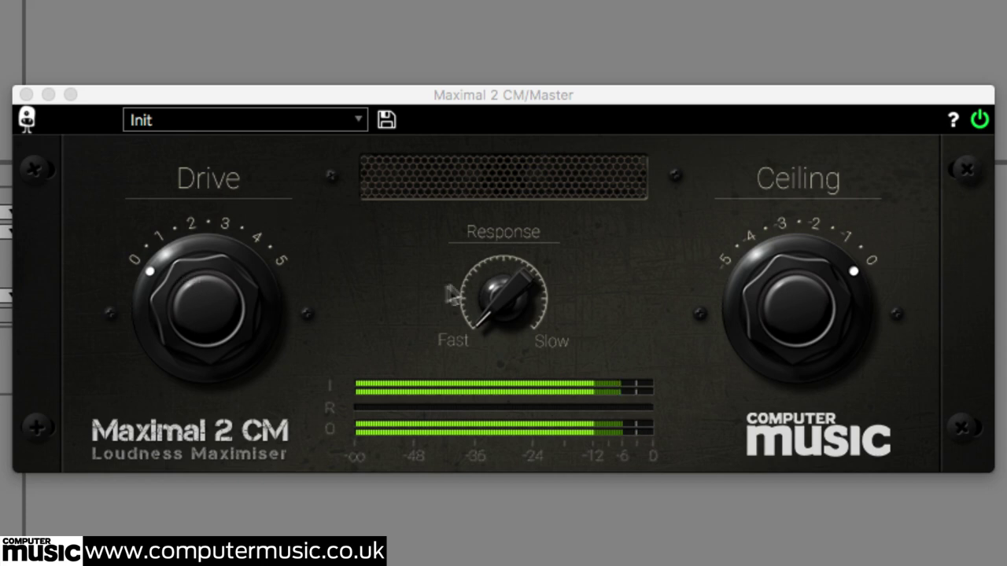
Raise Drive to about 3, then bypass and re-enable the limiter to compare
{"action": "left_click", "coordinate": [179, 321]}
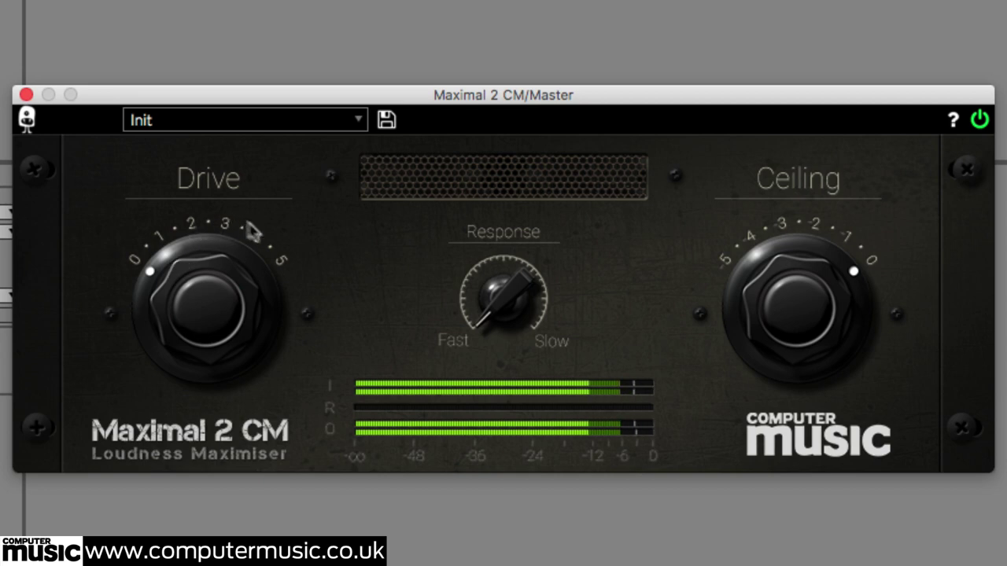
{"action": "left_click_drag", "start_coordinate": [183, 338], "coordinate": [283, 151]}
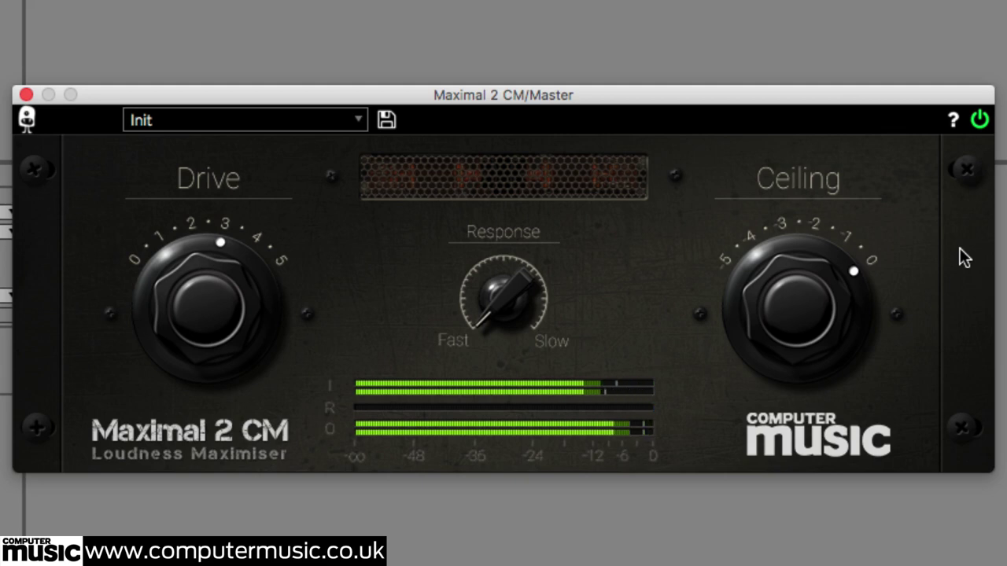
{"action": "left_click", "coordinate": [980, 120]}
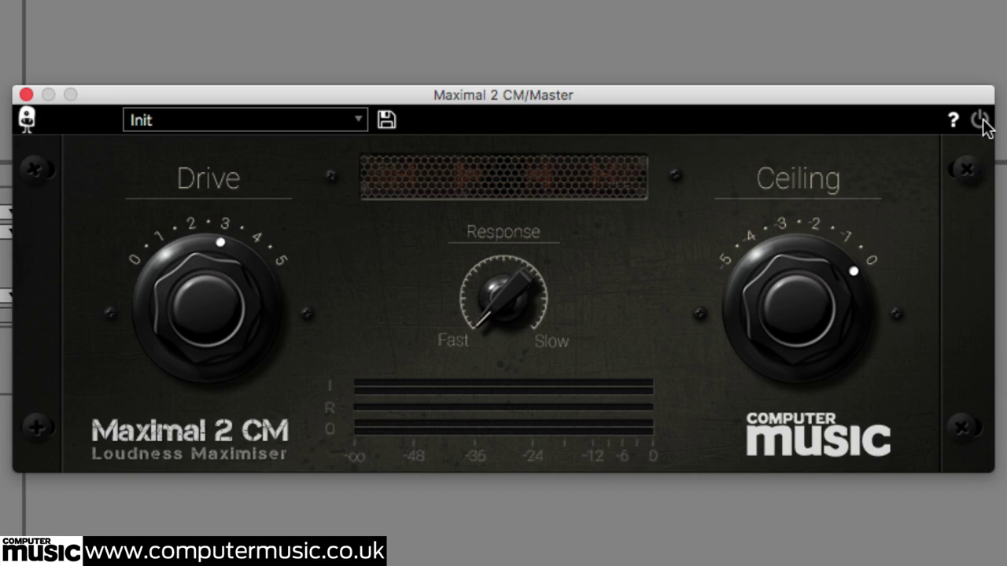
{"action": "left_click", "coordinate": [980, 121]}
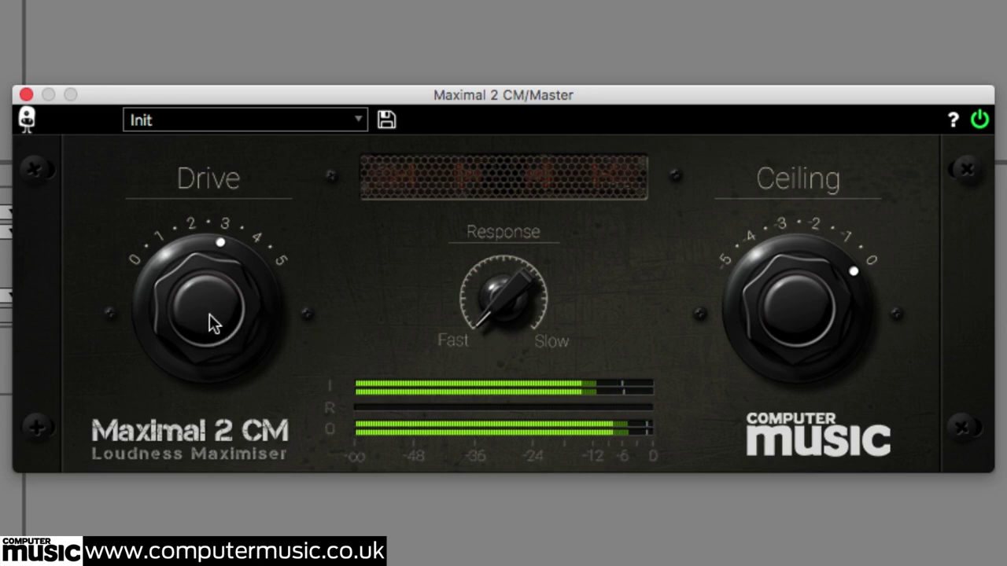
Sweep Drive up to 5, down to 0, back to 5, then down to about 4.5
{"action": "left_click_drag", "start_coordinate": [209, 314], "coordinate": [233, 176]}
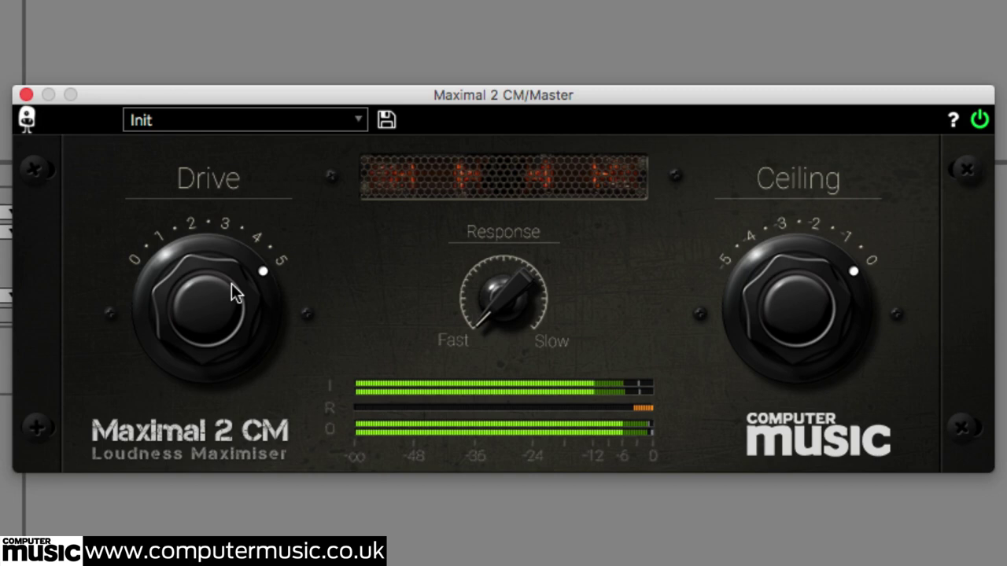
{"action": "left_click_drag", "start_coordinate": [231, 283], "coordinate": [250, 551]}
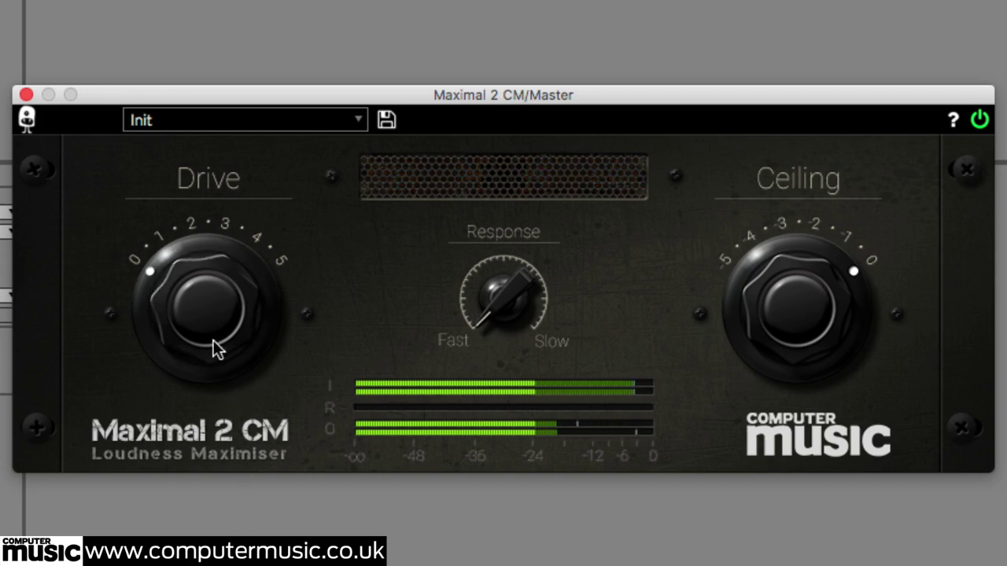
{"action": "left_click_drag", "start_coordinate": [213, 340], "coordinate": [244, 6]}
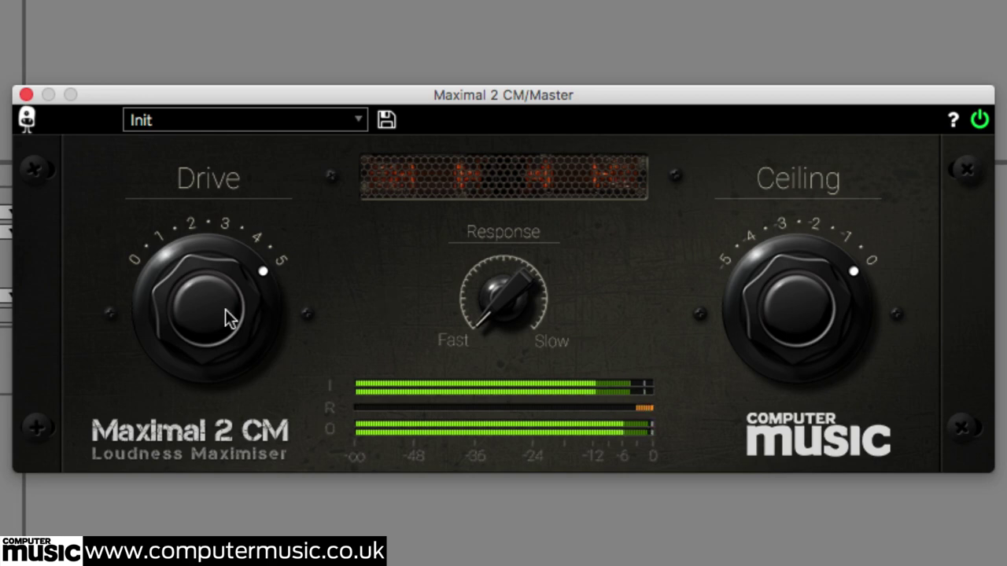
{"action": "left_click_drag", "start_coordinate": [225, 309], "coordinate": [306, 267]}
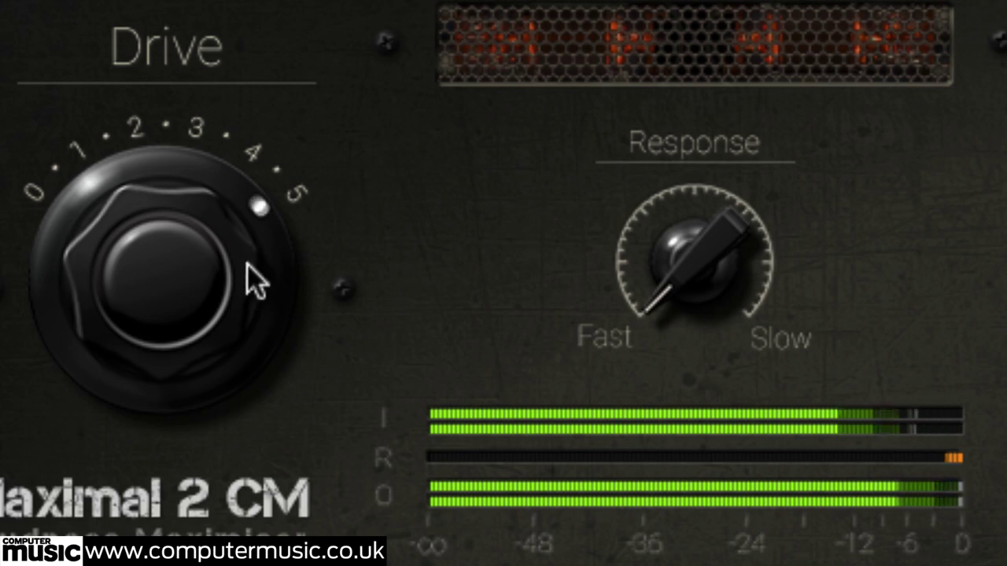
Turn the Drive knob fully down to 0
{"action": "left_click_drag", "start_coordinate": [247, 265], "coordinate": [197, 0]}
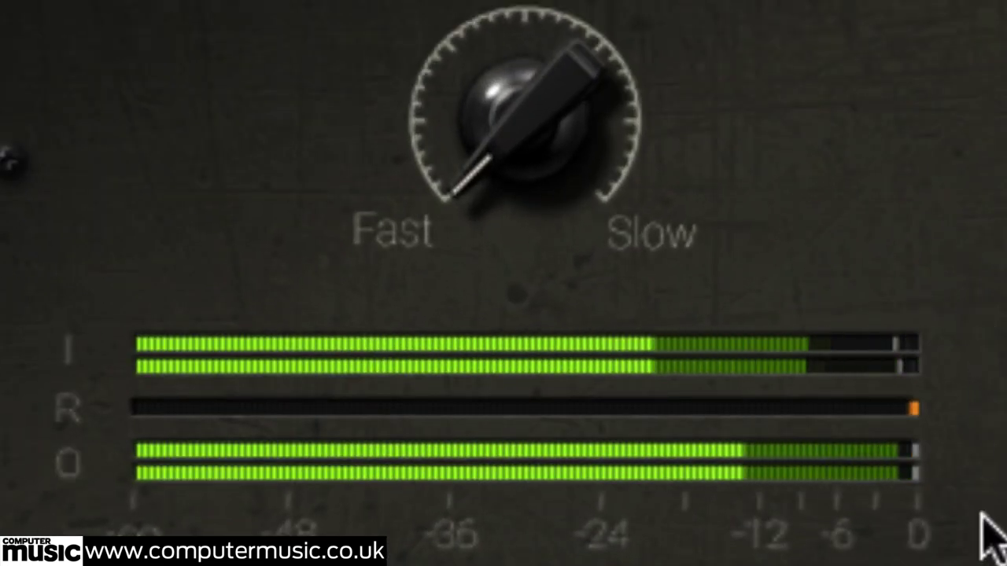
Sweep Response repeatedly between Fast and Slow, finishing near the Fast end
{"action": "left_click_drag", "start_coordinate": [526, 149], "coordinate": [560, 16]}
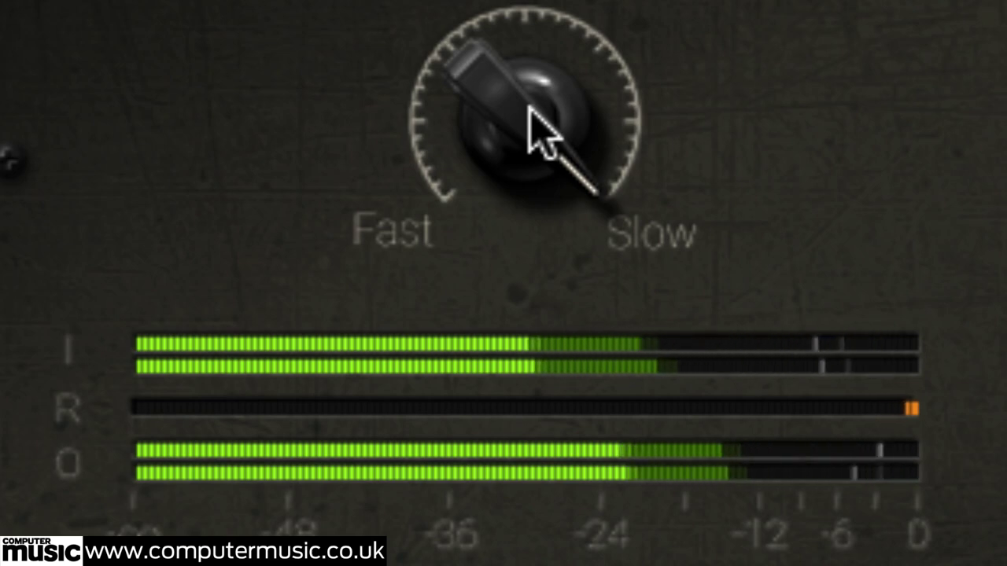
{"action": "left_click_drag", "start_coordinate": [528, 113], "coordinate": [872, 551]}
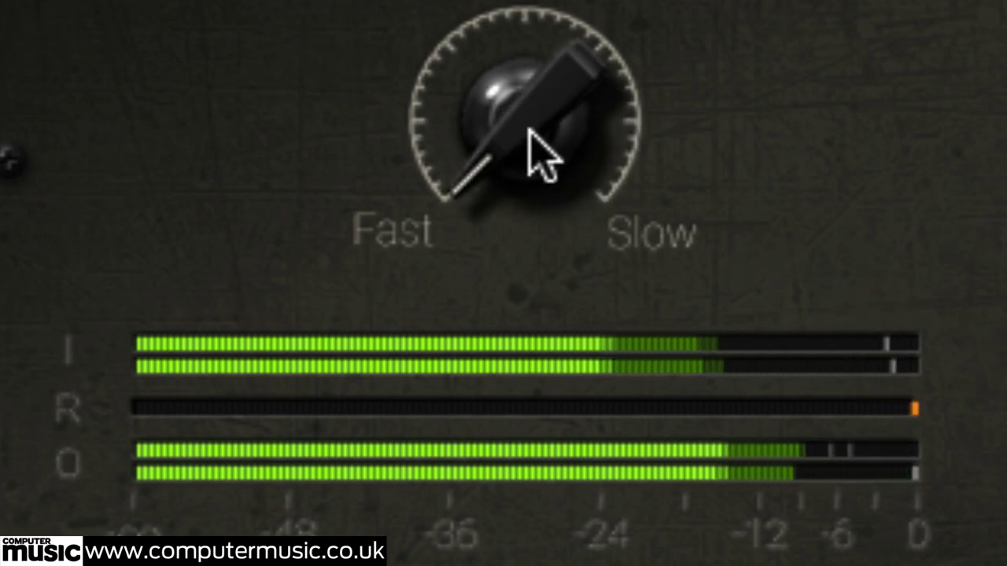
{"action": "left_click_drag", "start_coordinate": [528, 149], "coordinate": [582, 0]}
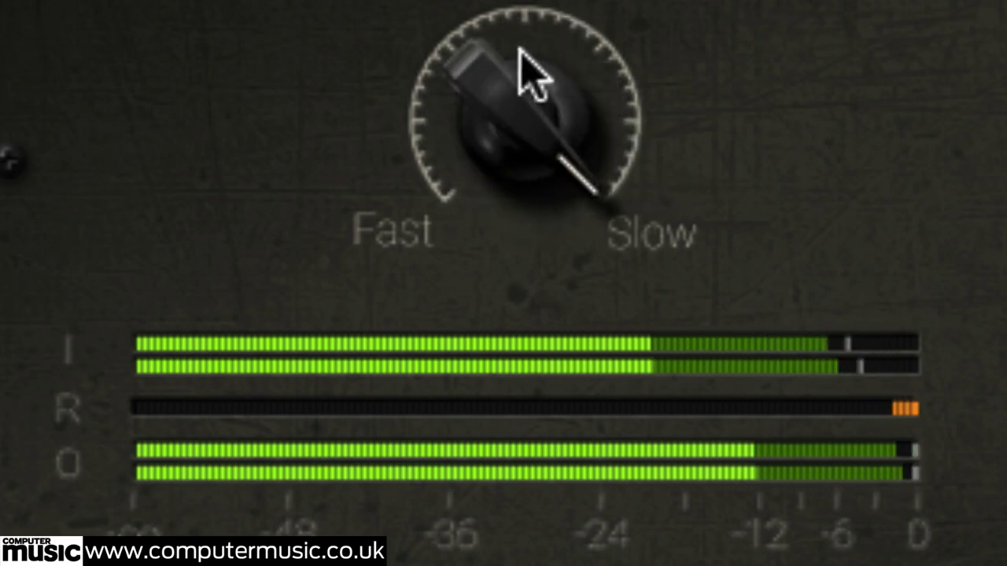
{"action": "left_click_drag", "start_coordinate": [520, 48], "coordinate": [613, 386]}
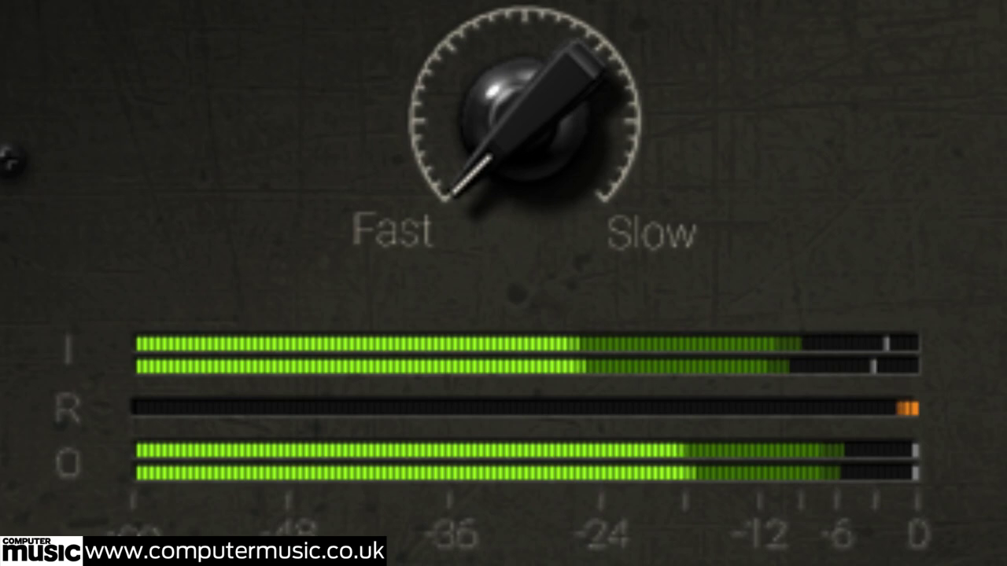
{"action": "left_click_drag", "start_coordinate": [528, 149], "coordinate": [697, 11]}
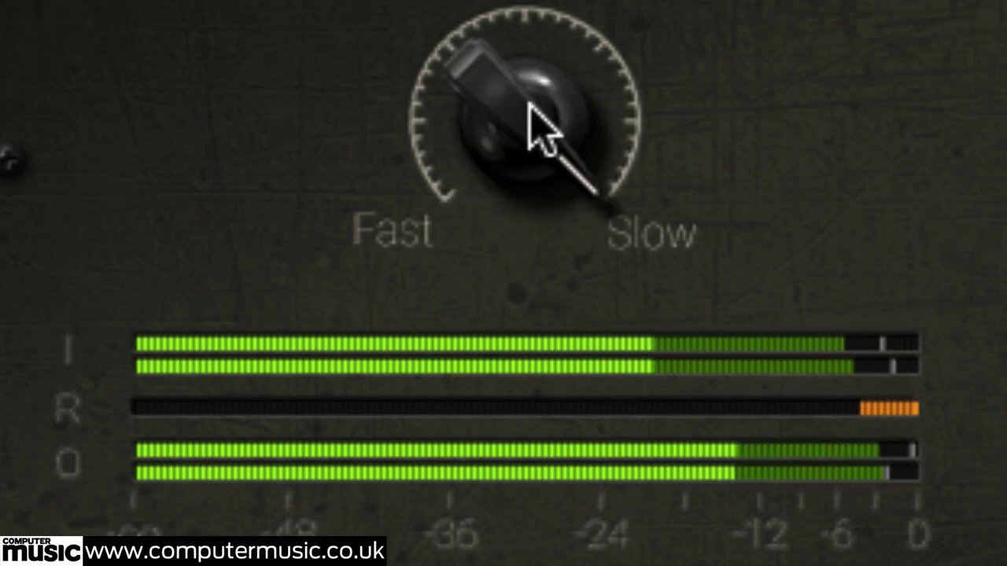
{"action": "left_click_drag", "start_coordinate": [540, 123], "coordinate": [543, 330]}
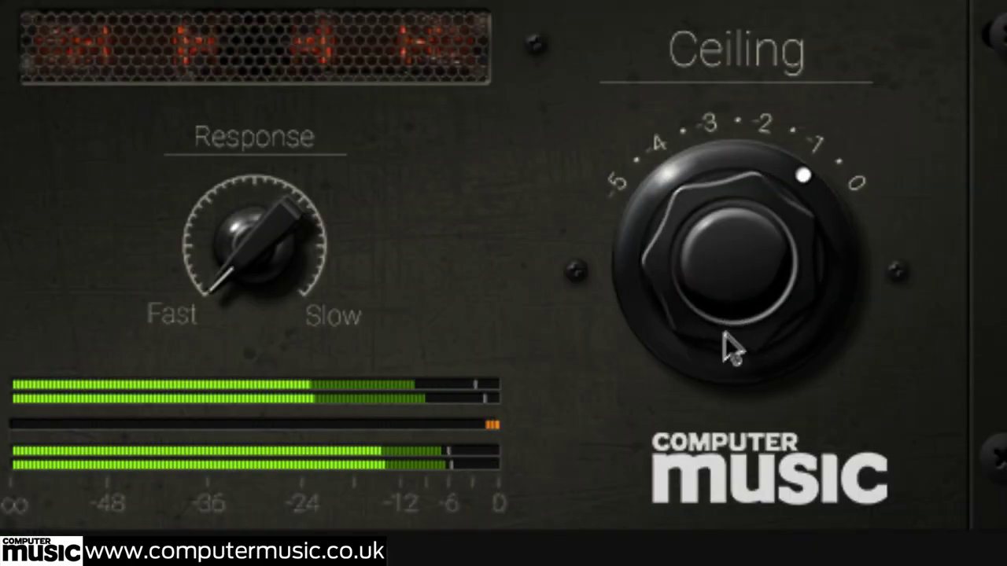
Lower Ceiling to about -3, reset the master peak reading, then raise Ceiling back to 0
{"action": "left_click_drag", "start_coordinate": [724, 334], "coordinate": [737, 512]}
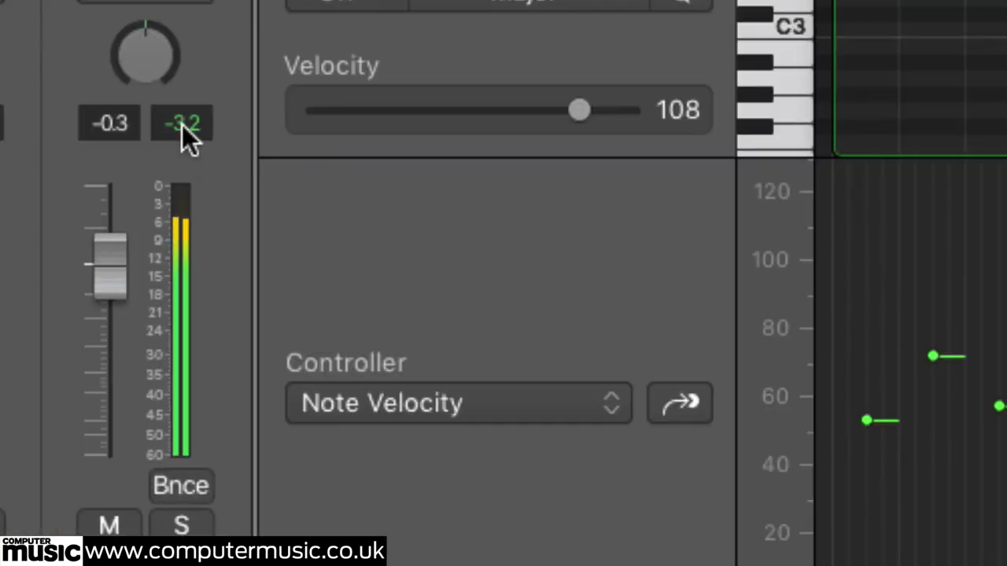
{"action": "left_click", "coordinate": [181, 124]}
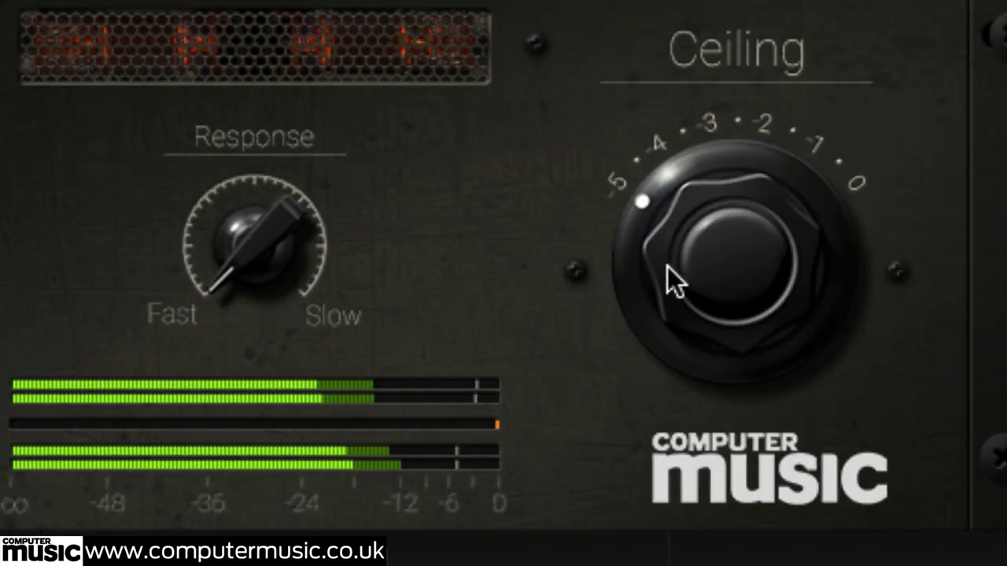
{"action": "left_click_drag", "start_coordinate": [668, 281], "coordinate": [747, 47]}
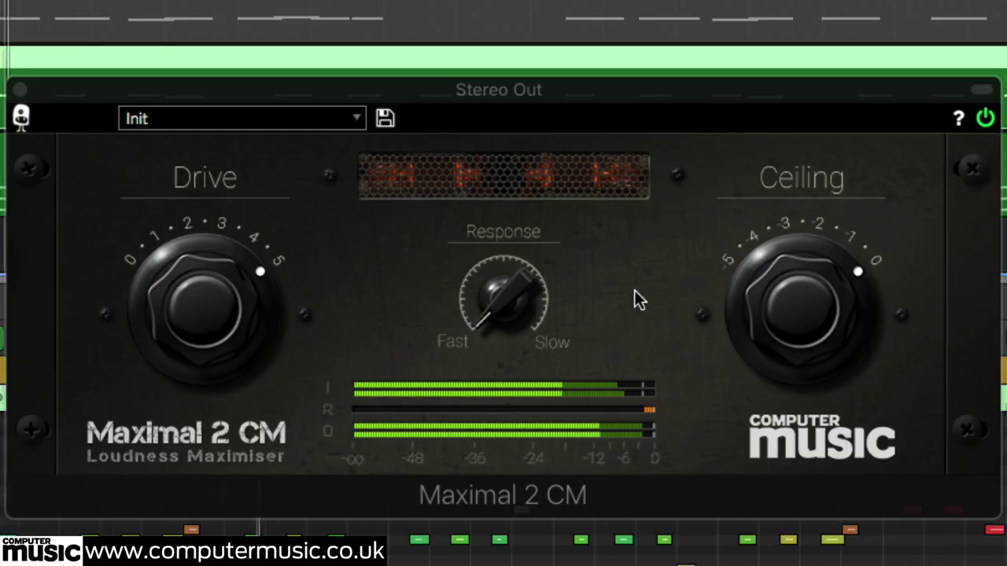
Open and close the preset list, then open the save-preset dialog
{"action": "left_click", "coordinate": [357, 120]}
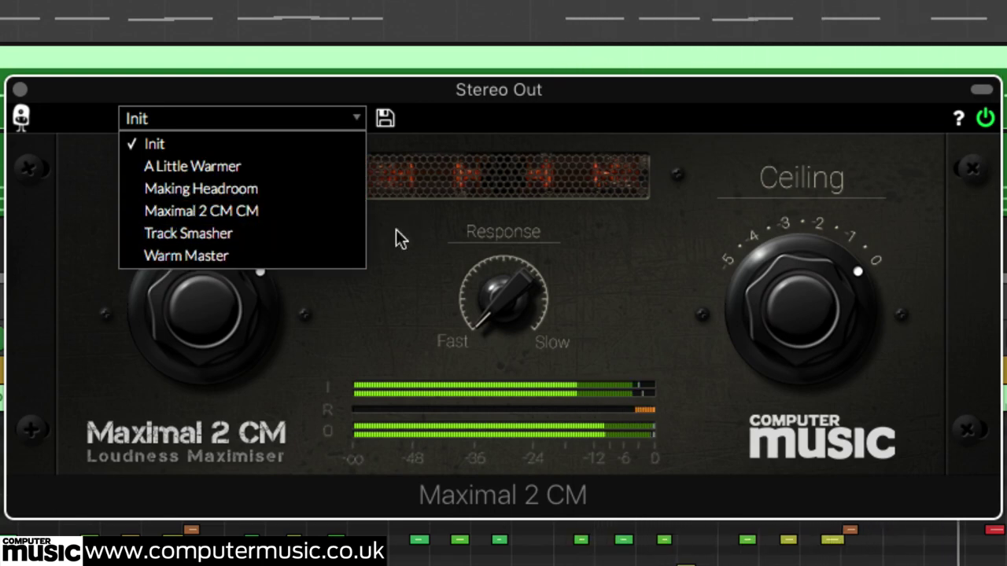
{"action": "left_click", "coordinate": [384, 120]}
{"action": "left_click", "coordinate": [385, 120]}
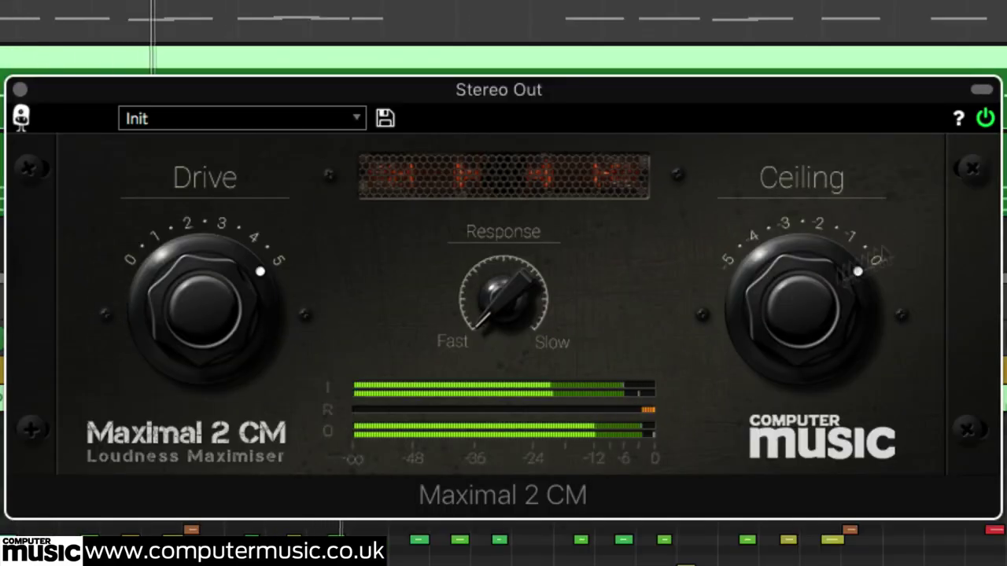
Toggle the limiter off and on, then set Drive to about 3.5 and Response toward middle
{"action": "left_click", "coordinate": [986, 118]}
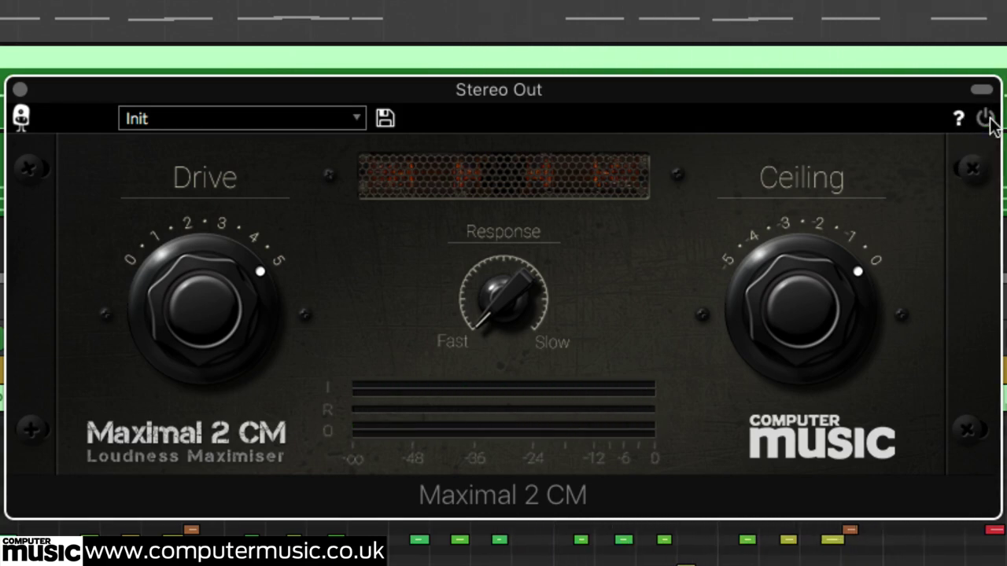
{"action": "left_click", "coordinate": [987, 120]}
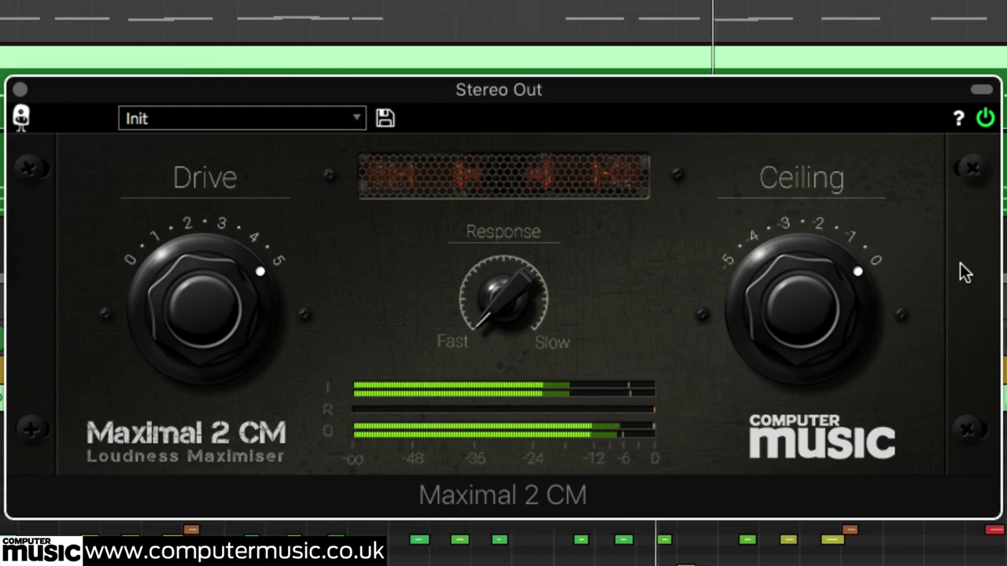
{"action": "left_click_drag", "start_coordinate": [236, 321], "coordinate": [220, 384]}
{"action": "left_click_drag", "start_coordinate": [512, 321], "coordinate": [527, 208]}
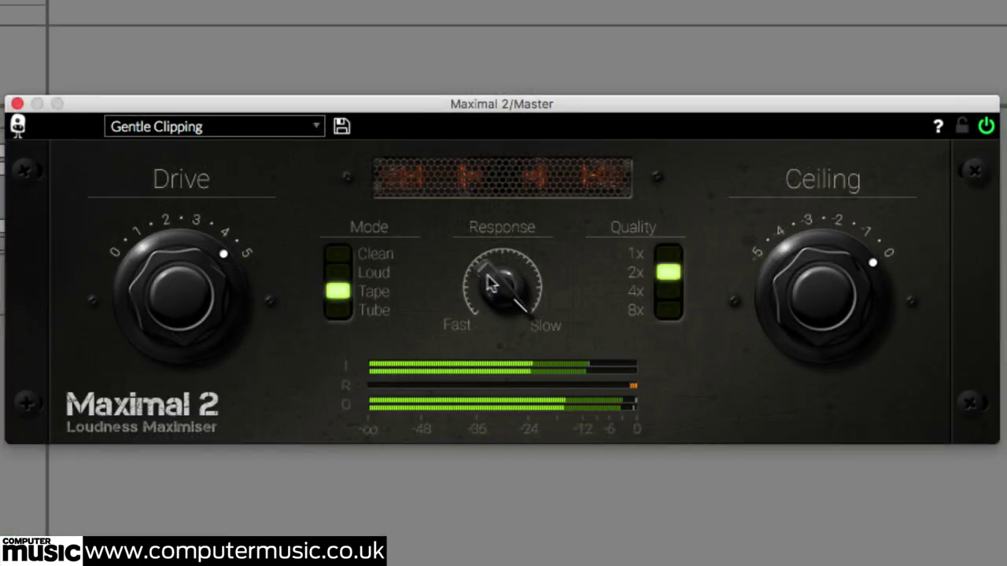
Center the Response knob and audition the Clean, Loud and Tube modes
{"action": "left_click_drag", "start_coordinate": [492, 285], "coordinate": [501, 476]}
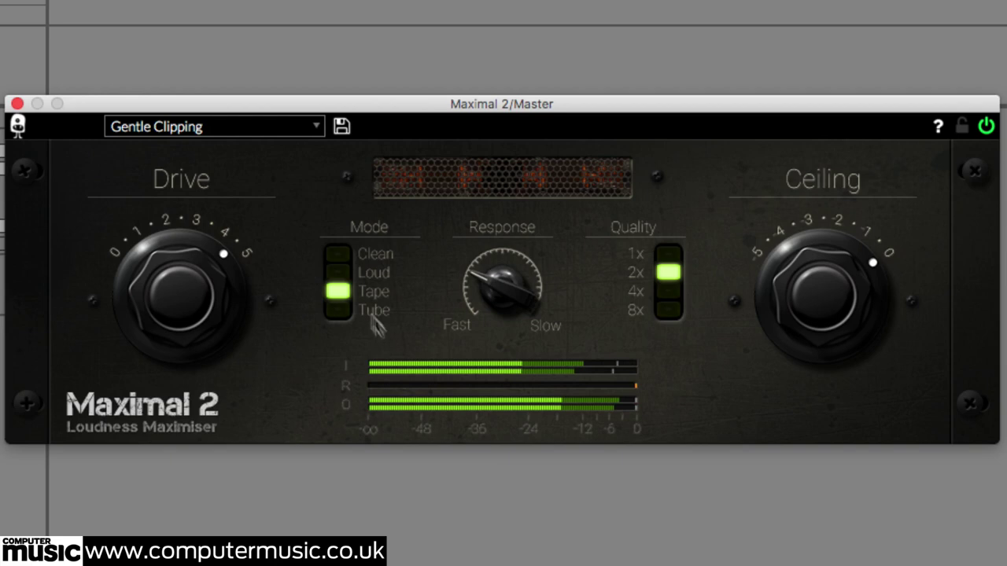
{"action": "left_click", "coordinate": [339, 256]}
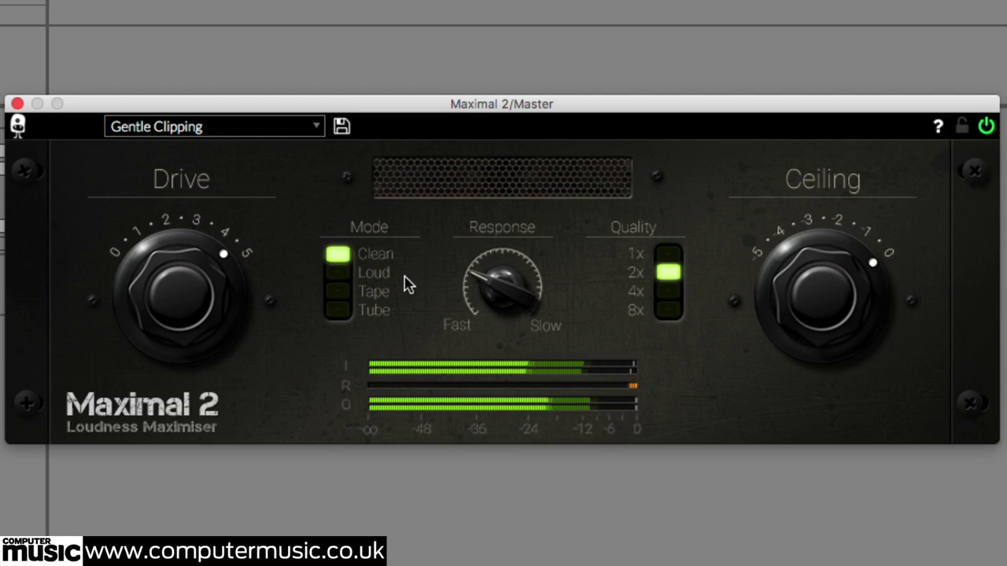
{"action": "left_click", "coordinate": [339, 273]}
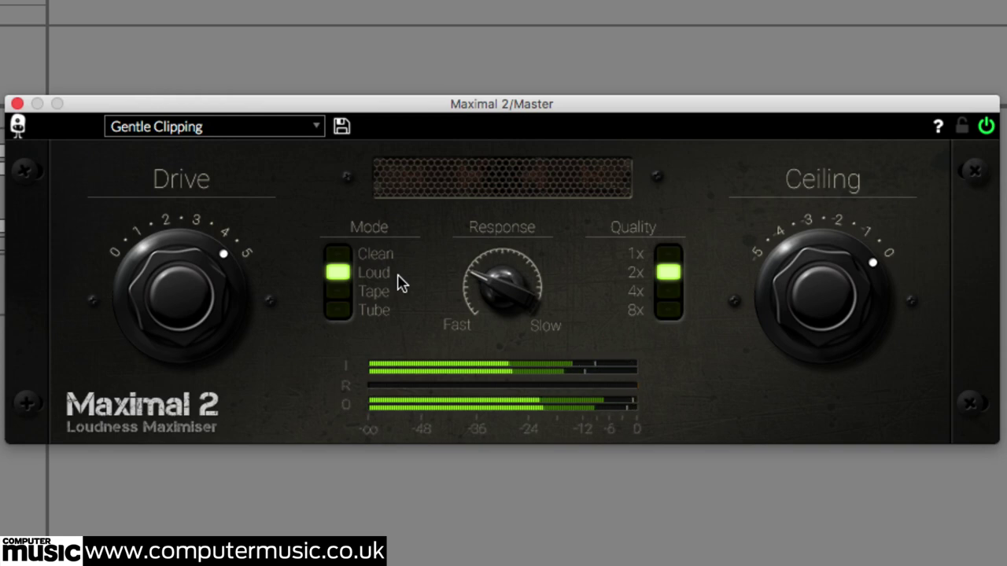
{"action": "left_click", "coordinate": [338, 312]}
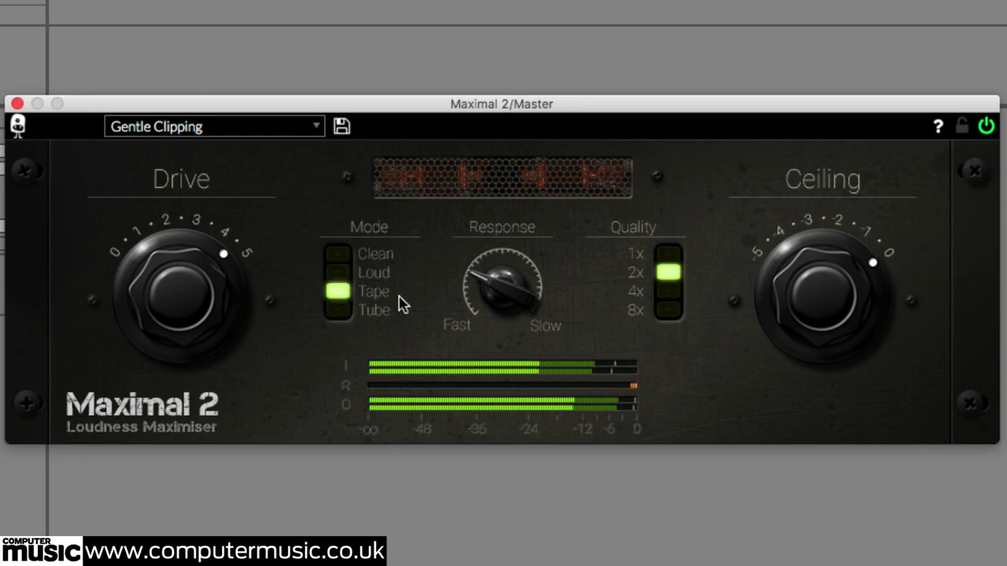
Settle on Tube mode with 8x quality and Response turned toward Fast
{"action": "left_click", "coordinate": [338, 255]}
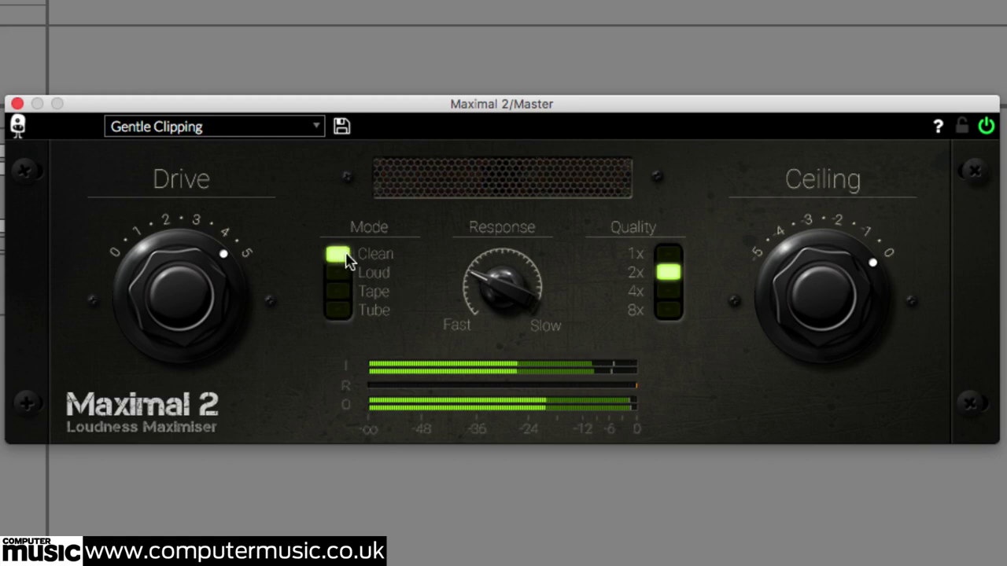
{"action": "left_click", "coordinate": [338, 312]}
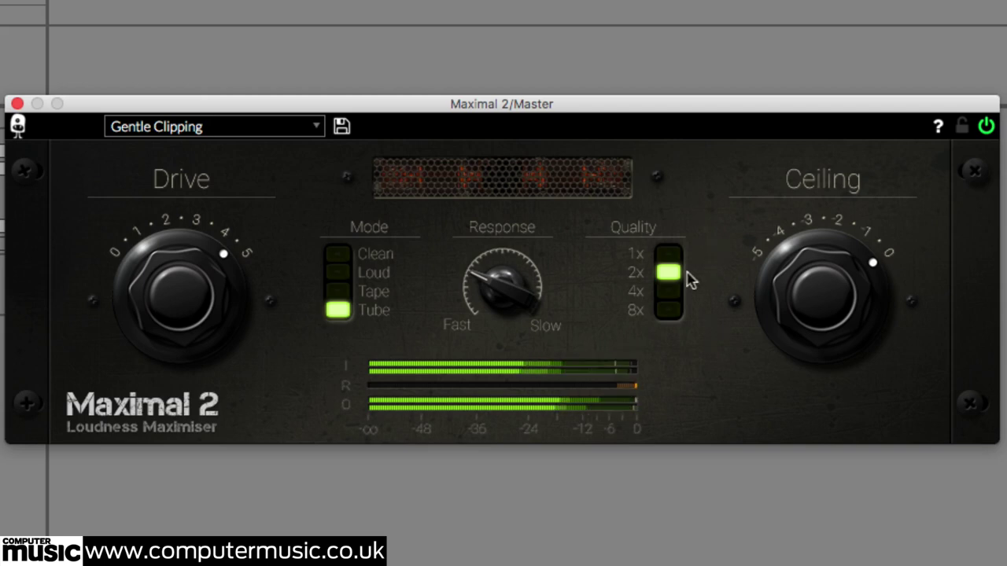
{"action": "left_click", "coordinate": [667, 311]}
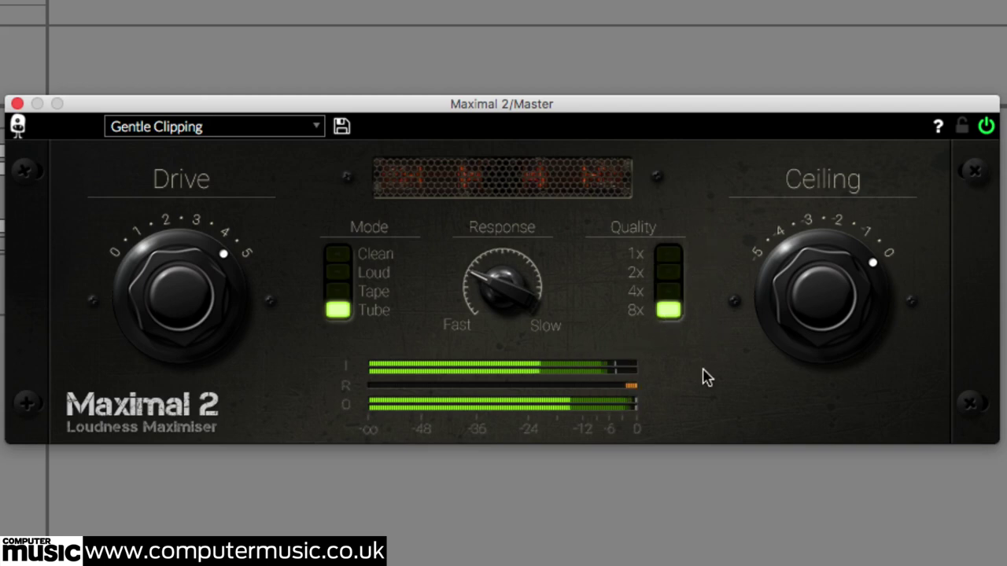
{"action": "left_click_drag", "start_coordinate": [493, 291], "coordinate": [488, 307]}
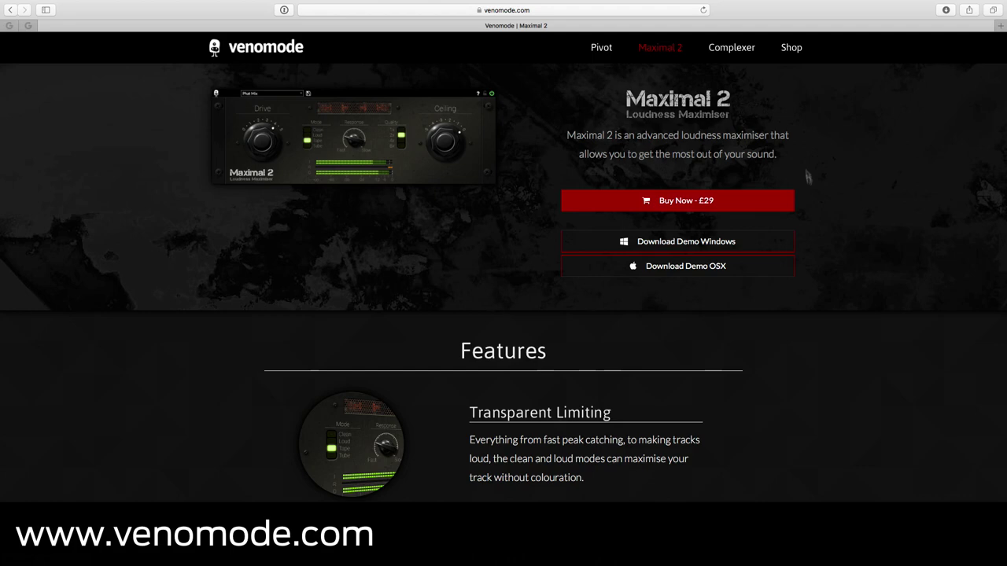
Visit the Pivot product page, then the Complexer Dual Compressor page
{"action": "left_click", "coordinate": [602, 46]}
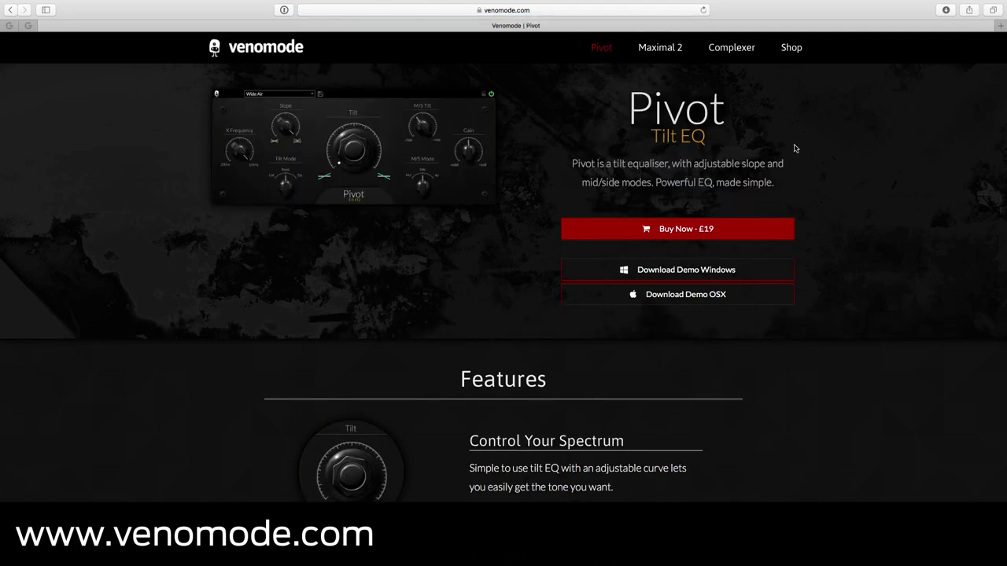
{"action": "left_click", "coordinate": [730, 50]}
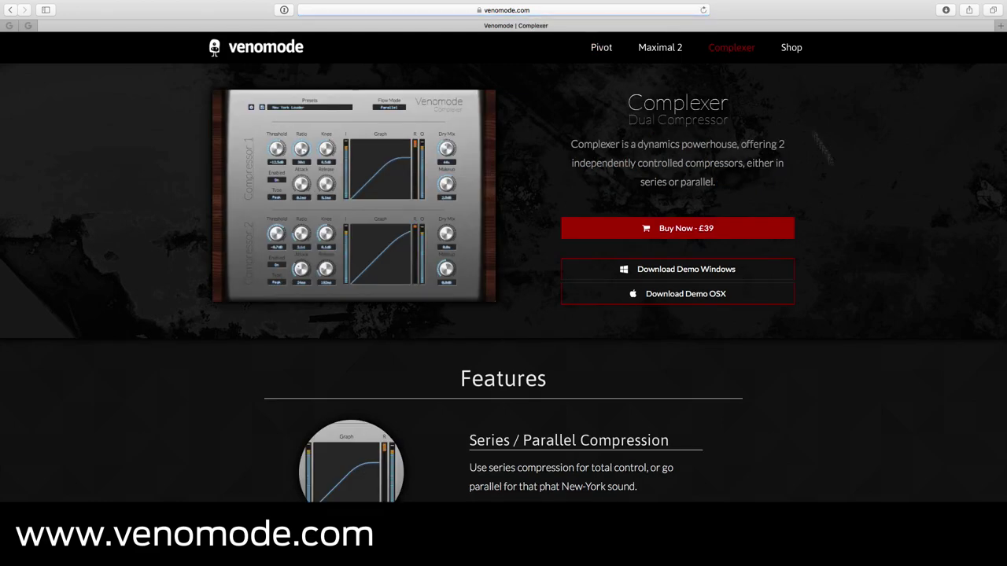